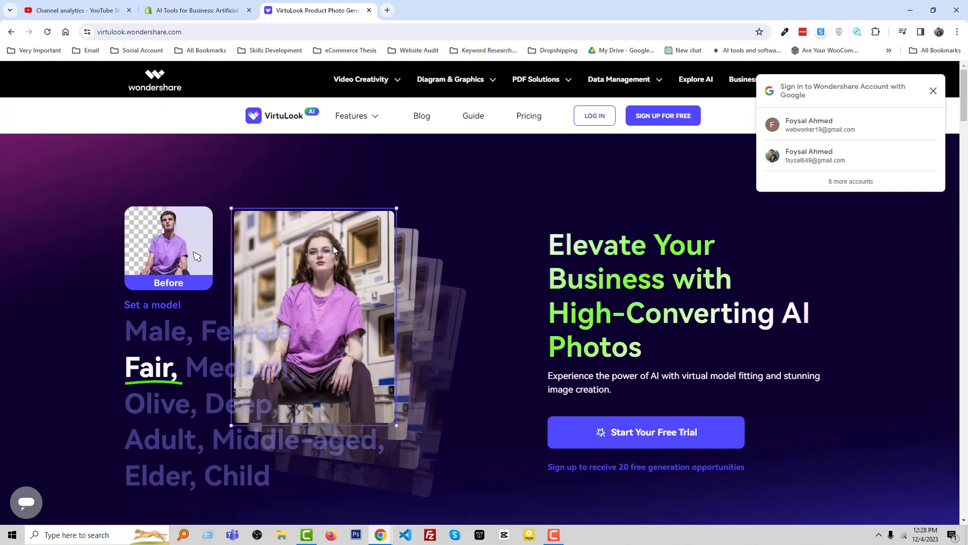
{"action": "scroll", "coordinate": [500, 278], "scroll_direction": "down", "scroll_amount": 4}
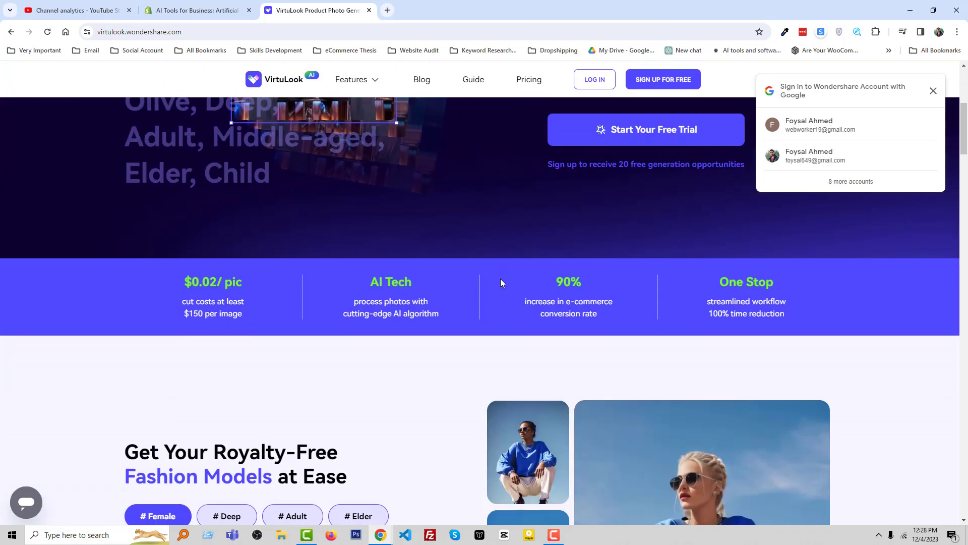
{"action": "scroll", "coordinate": [500, 279], "scroll_direction": "down", "scroll_amount": 2}
{"action": "scroll", "coordinate": [496, 284], "scroll_direction": "up", "scroll_amount": 1}
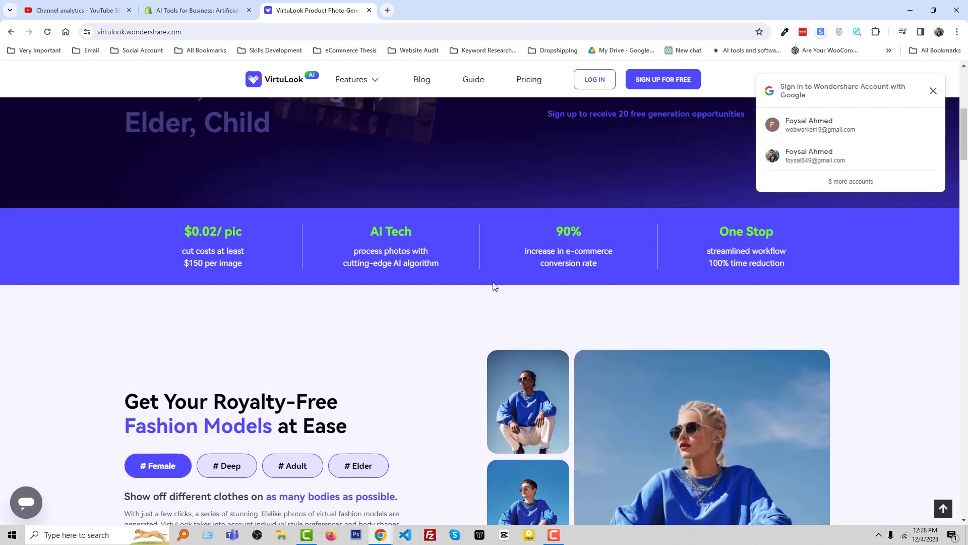
{"action": "scroll", "coordinate": [493, 287], "scroll_direction": "down", "scroll_amount": 2}
{"action": "scroll", "coordinate": [493, 287], "scroll_direction": "down", "scroll_amount": 1}
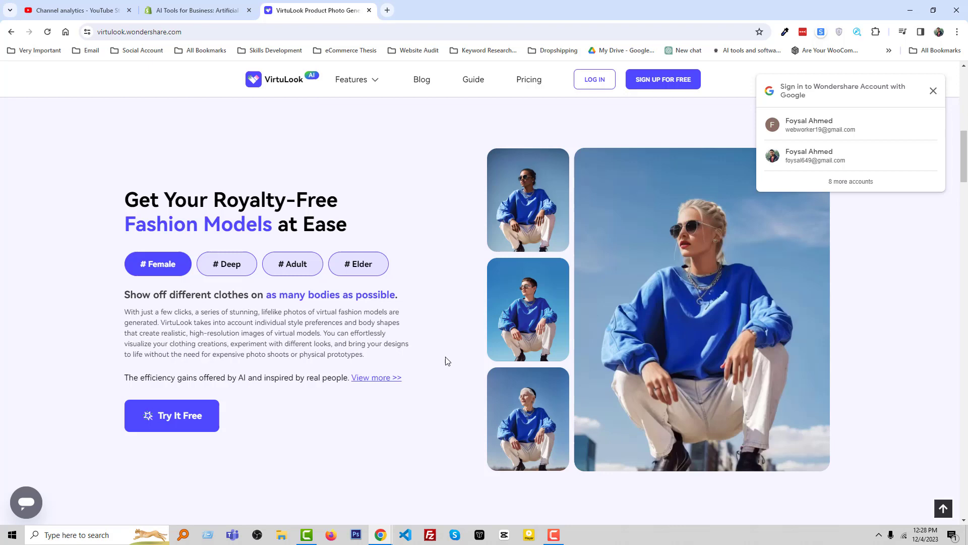
{"action": "scroll", "coordinate": [446, 361], "scroll_direction": "down", "scroll_amount": 4}
{"action": "scroll", "coordinate": [447, 361], "scroll_direction": "down", "scroll_amount": 2}
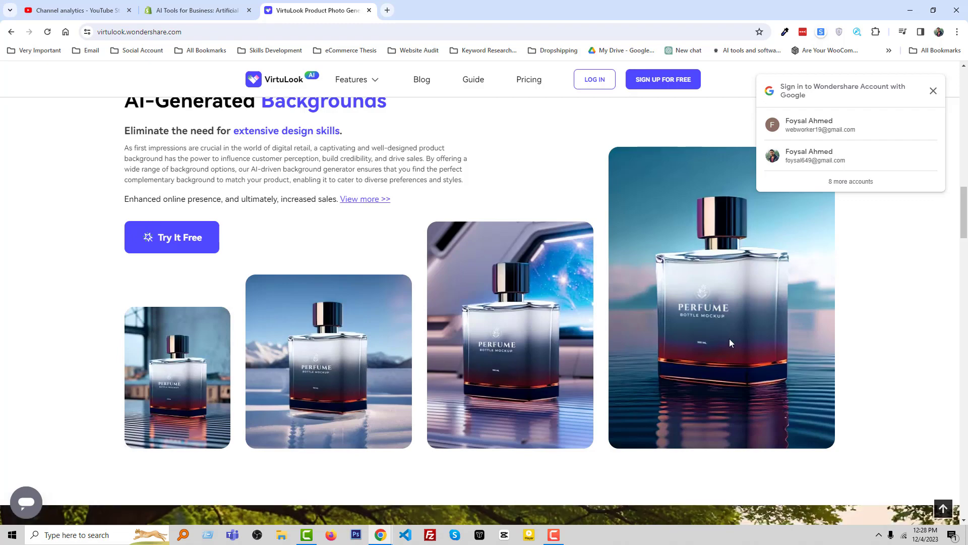
{"action": "scroll", "coordinate": [729, 338], "scroll_direction": "down", "scroll_amount": 3}
{"action": "scroll", "coordinate": [729, 339], "scroll_direction": "down", "scroll_amount": 3}
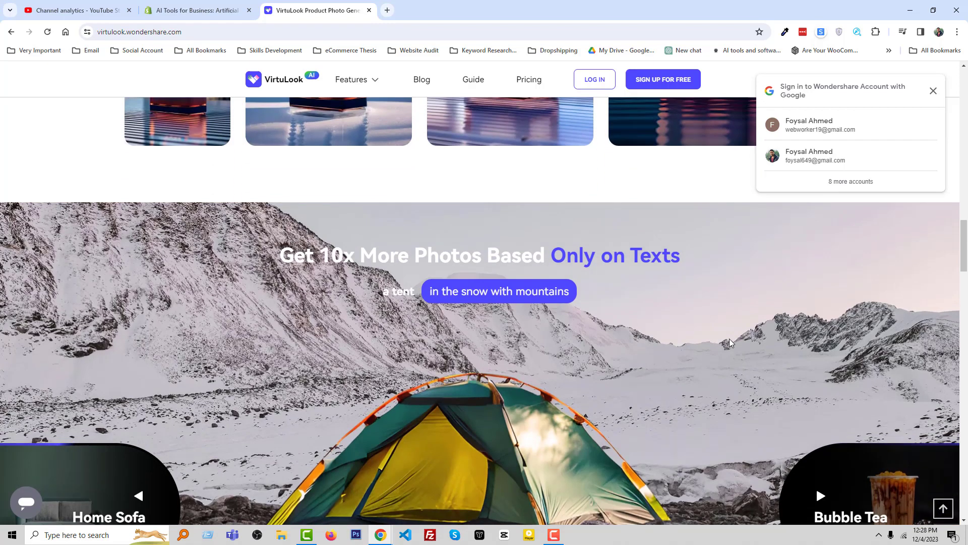
{"action": "scroll", "coordinate": [729, 339], "scroll_direction": "down", "scroll_amount": 2}
{"action": "scroll", "coordinate": [730, 338], "scroll_direction": "down", "scroll_amount": 3}
{"action": "scroll", "coordinate": [635, 347], "scroll_direction": "down", "scroll_amount": 5}
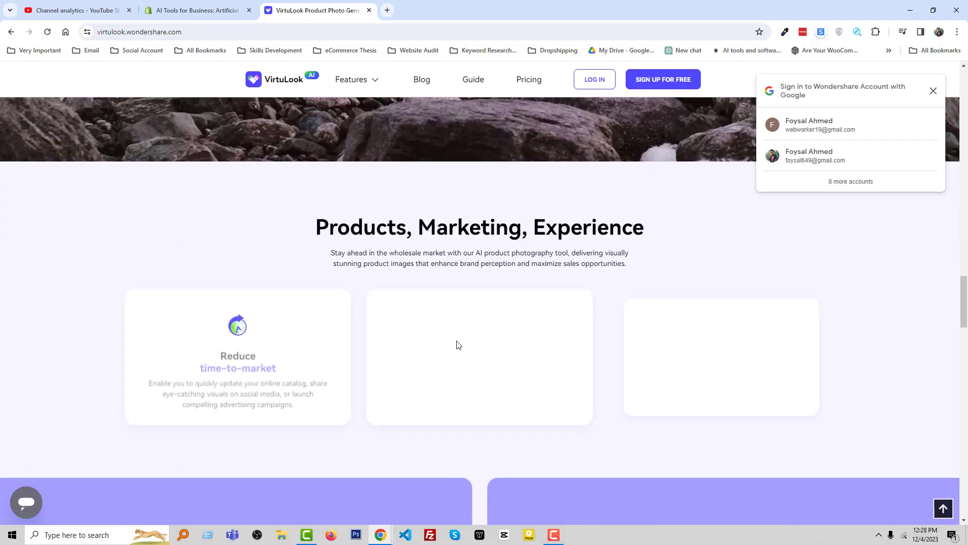
{"action": "scroll", "coordinate": [612, 333], "scroll_direction": "down", "scroll_amount": 2}
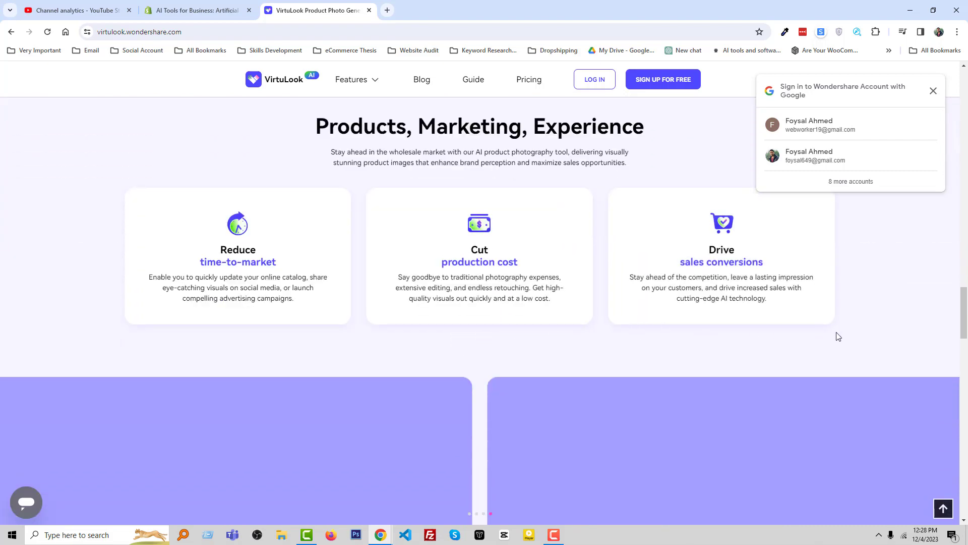
{"action": "scroll", "coordinate": [838, 336], "scroll_direction": "down", "scroll_amount": 5}
{"action": "scroll", "coordinate": [295, 356], "scroll_direction": "down", "scroll_amount": 6}
{"action": "scroll", "coordinate": [429, 353], "scroll_direction": "down", "scroll_amount": 4}
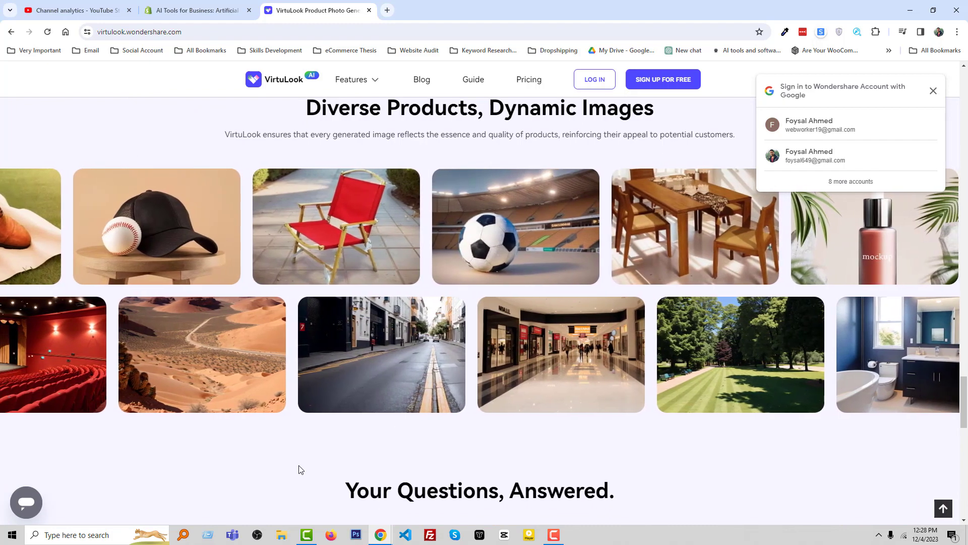
{"action": "scroll", "coordinate": [299, 469], "scroll_direction": "down", "scroll_amount": 5}
{"action": "scroll", "coordinate": [299, 465], "scroll_direction": "down", "scroll_amount": 4}
{"action": "scroll", "coordinate": [301, 458], "scroll_direction": "down", "scroll_amount": 4}
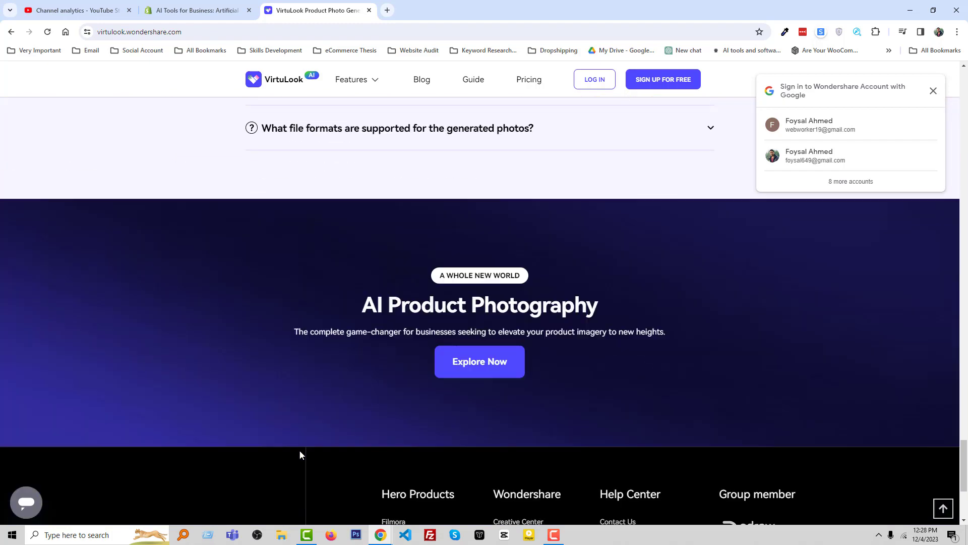
{"action": "scroll", "coordinate": [301, 454], "scroll_direction": "down", "scroll_amount": 4}
{"action": "scroll", "coordinate": [303, 439], "scroll_direction": "down", "scroll_amount": 2}
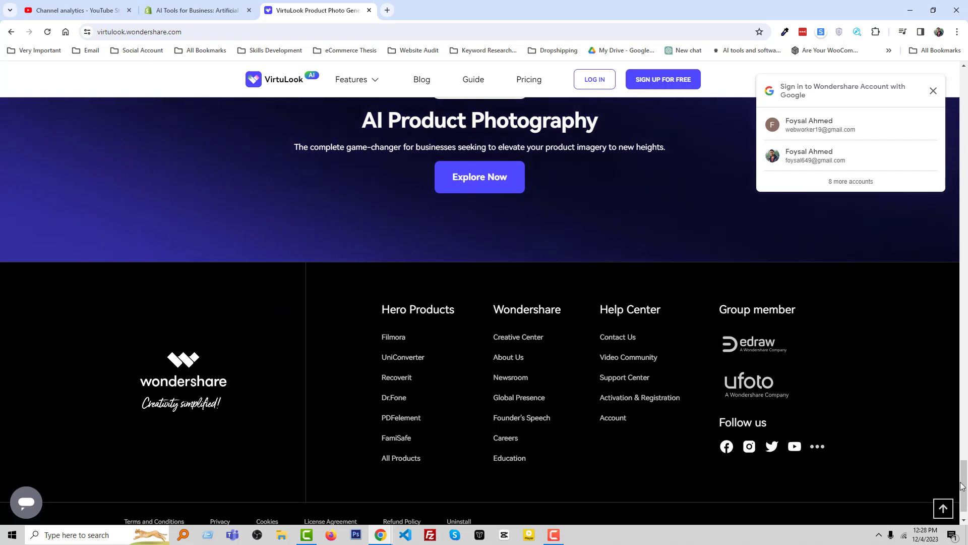
- Return to the top of the landing page and sign in with the first Google account
{"action": "left_click", "coordinate": [943, 508]}
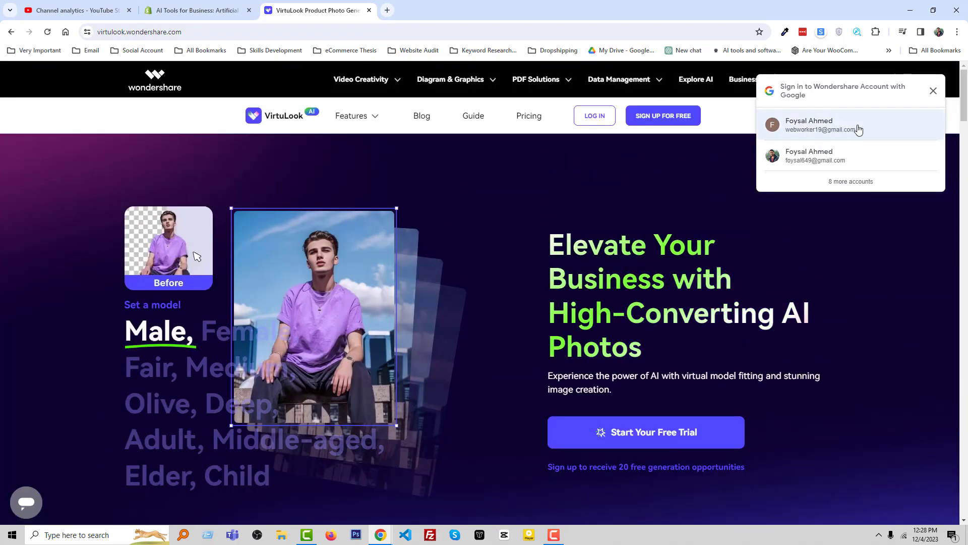
{"action": "left_click", "coordinate": [858, 129]}
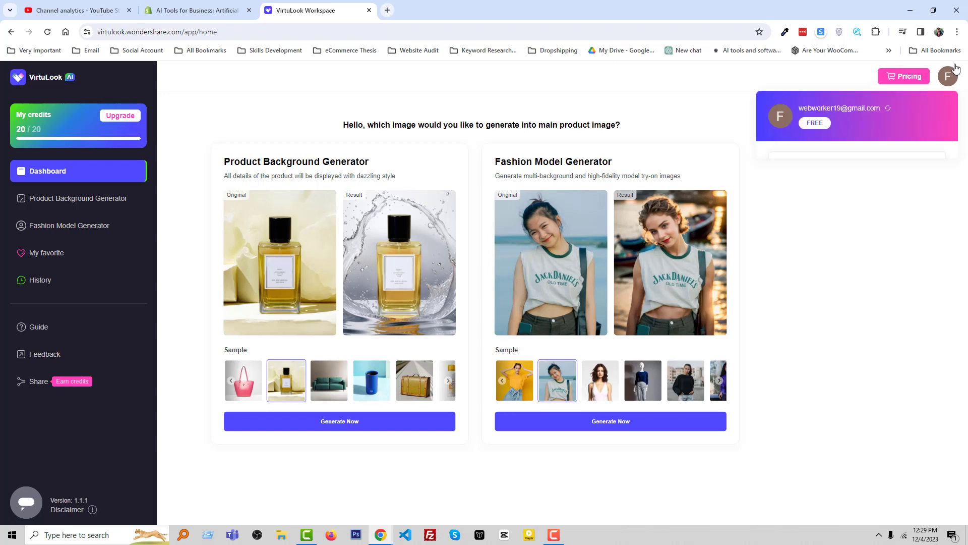
{"action": "left_click", "coordinate": [917, 80]}
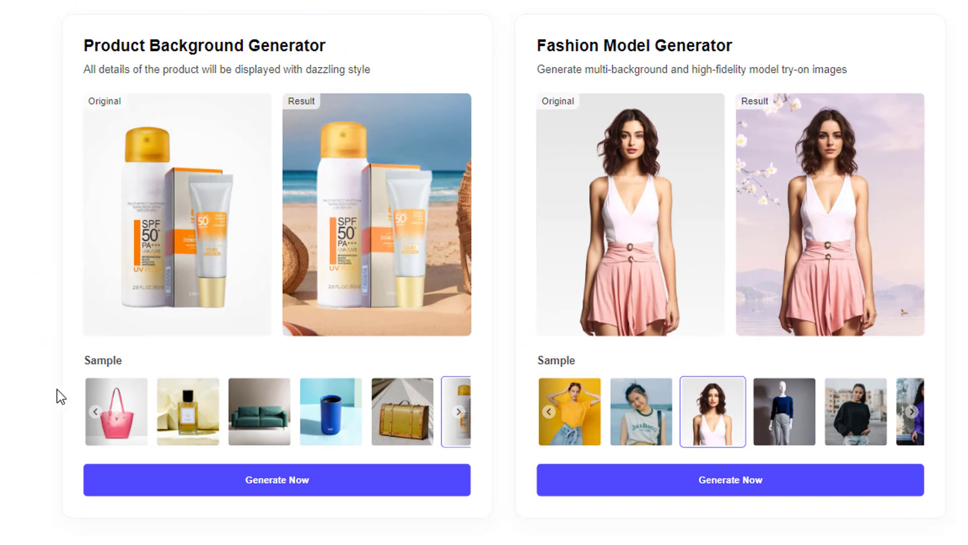
- Preview the handbag, perfume, sofa, cup, suitcase and sunscreen product samples
{"action": "left_click", "coordinate": [114, 415]}
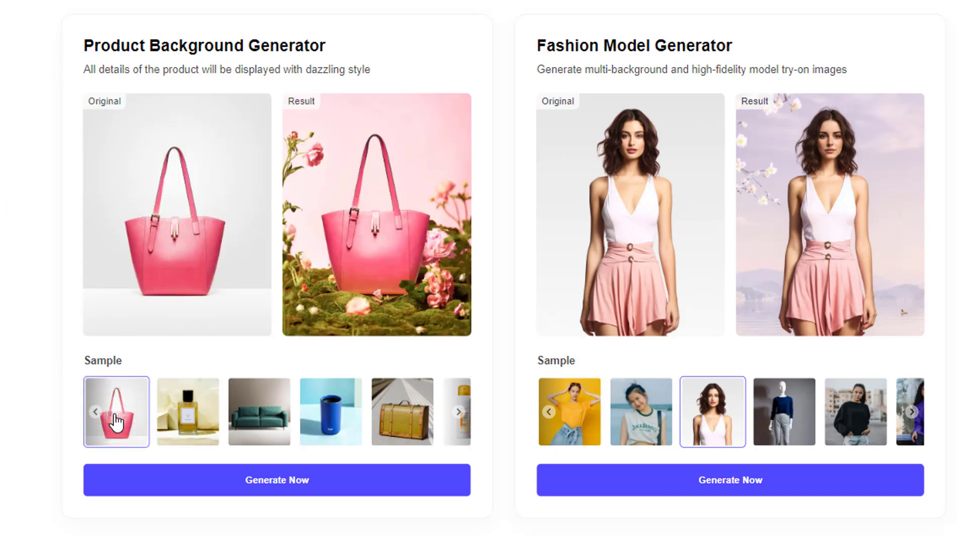
{"action": "left_click", "coordinate": [186, 421]}
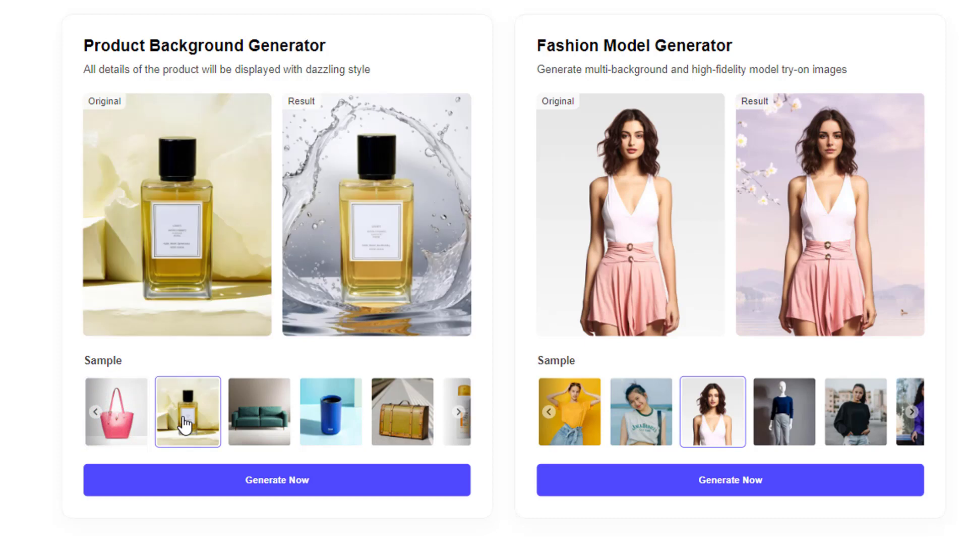
{"action": "left_click", "coordinate": [246, 421]}
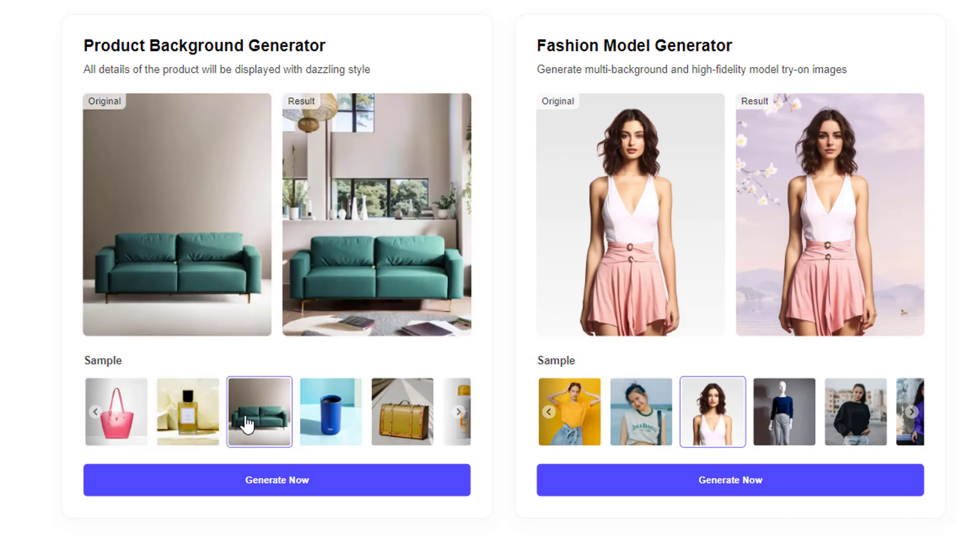
{"action": "left_click", "coordinate": [318, 422]}
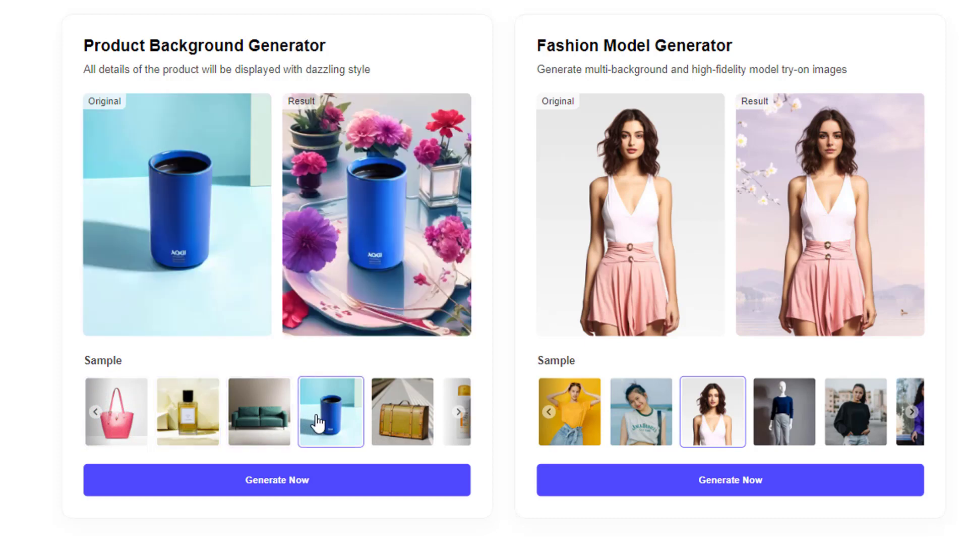
{"action": "left_click", "coordinate": [396, 419]}
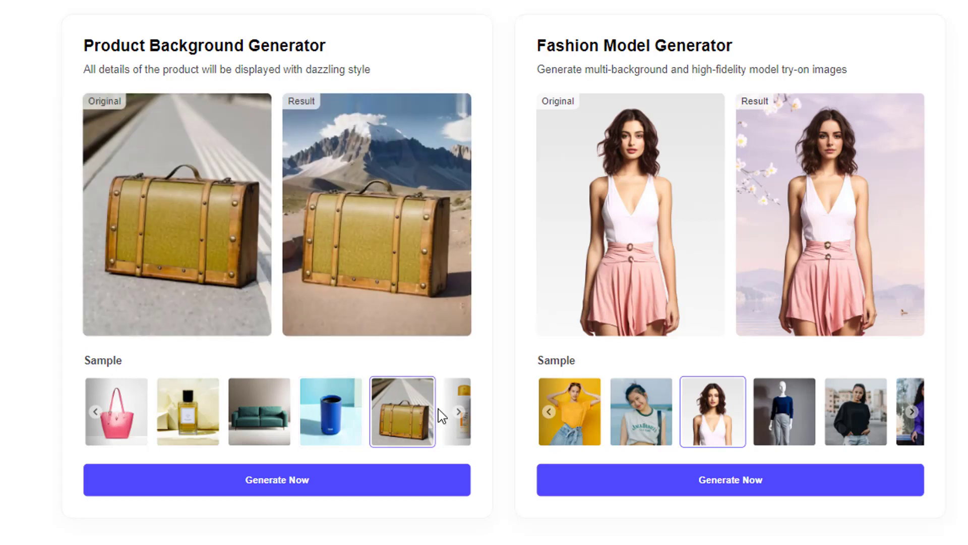
{"action": "left_click", "coordinate": [463, 421]}
- Advance the product carousel and preview the tent, green bottle and dark car samples
{"action": "left_click", "coordinate": [459, 412]}
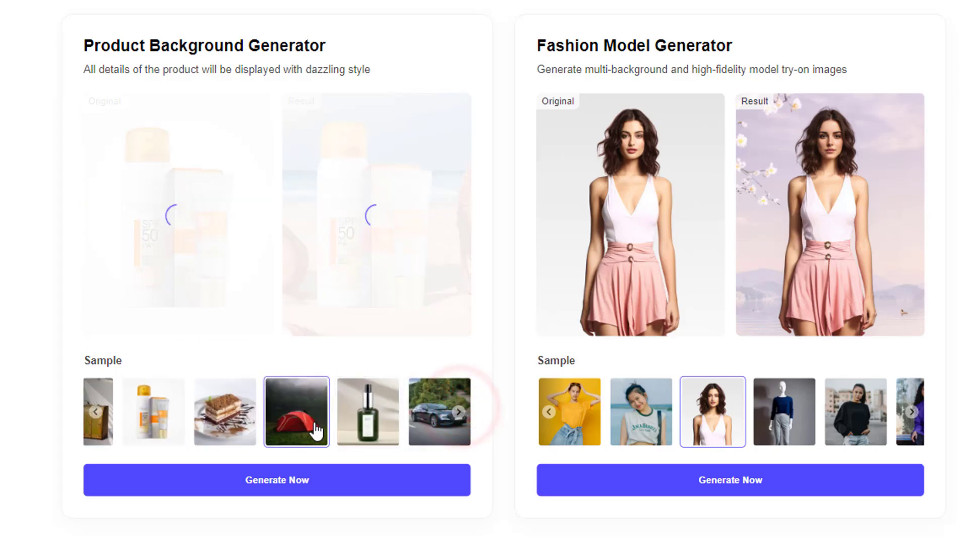
{"action": "left_click", "coordinate": [297, 421]}
{"action": "left_click", "coordinate": [367, 424]}
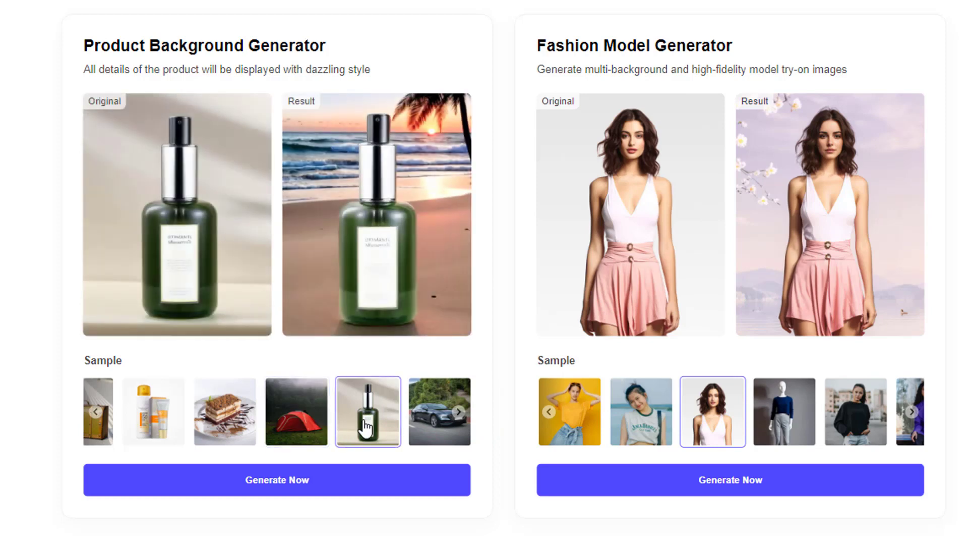
{"action": "left_click", "coordinate": [419, 422]}
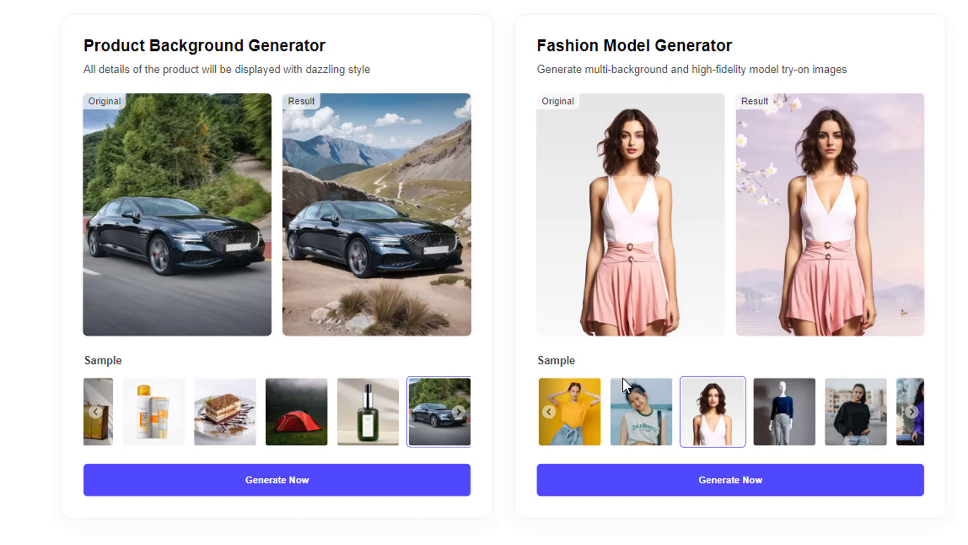
- Preview the yellow shirt, tank top, pink skirt, mannequin, sweatshirt and purple jacket model samples, advancing the carousel
{"action": "left_click", "coordinate": [572, 420]}
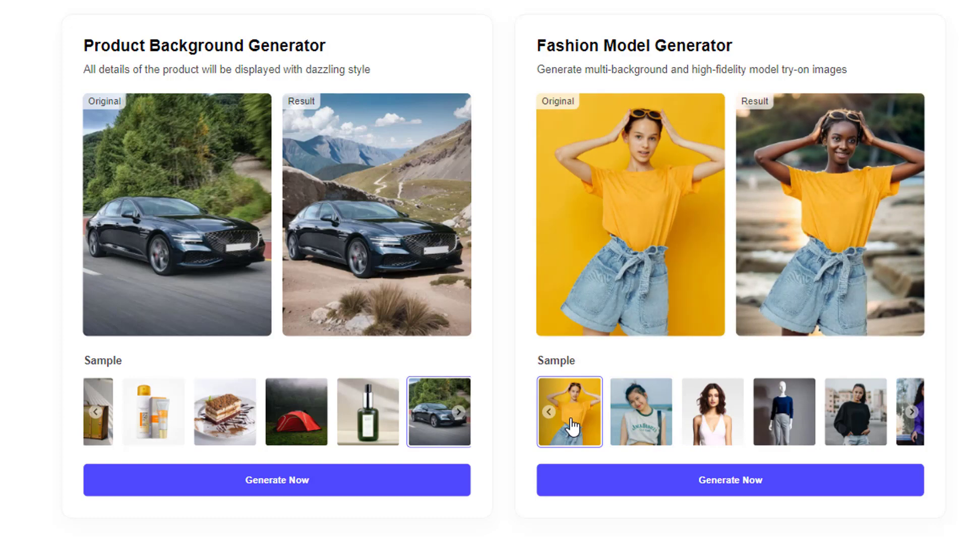
{"action": "left_click", "coordinate": [617, 423]}
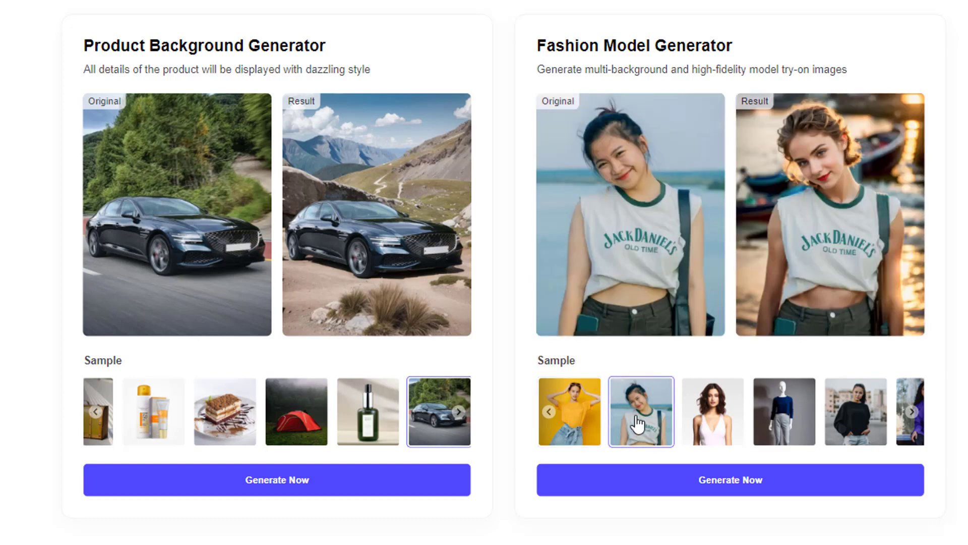
{"action": "left_click", "coordinate": [712, 420]}
{"action": "left_click", "coordinate": [783, 422]}
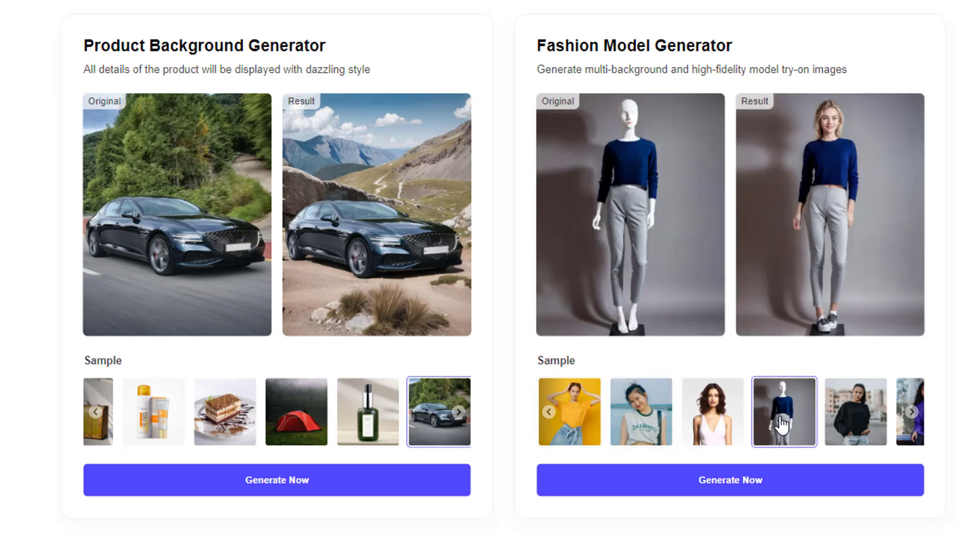
{"action": "left_click", "coordinate": [845, 419]}
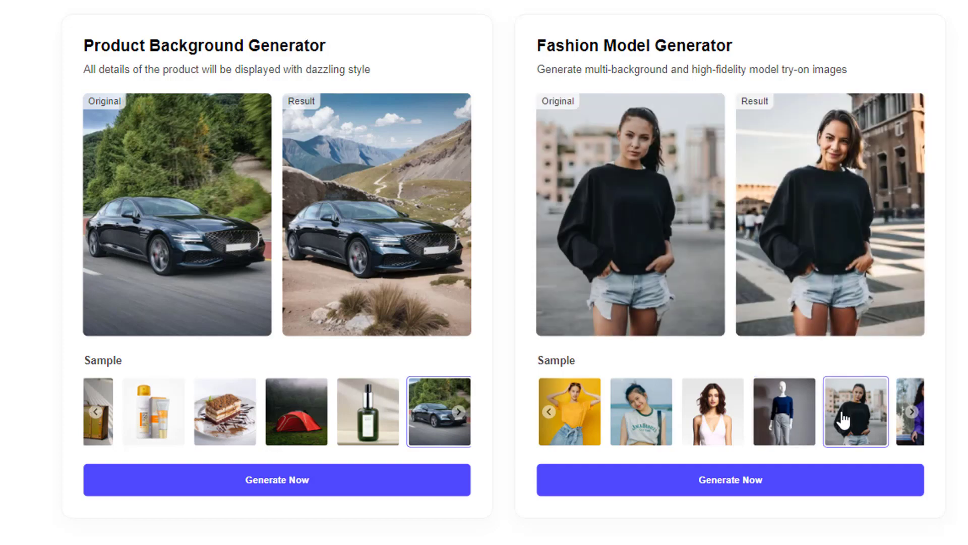
{"action": "left_click", "coordinate": [910, 412]}
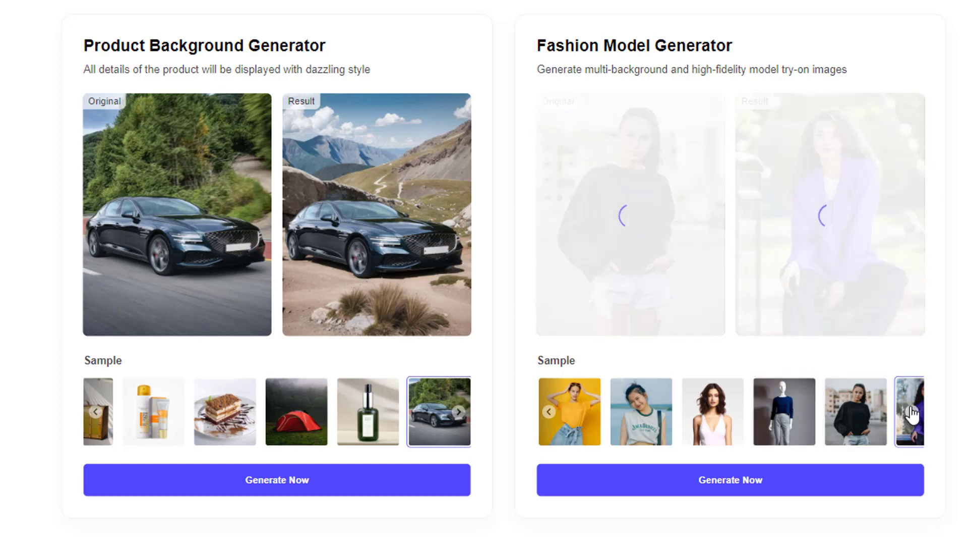
{"action": "left_click", "coordinate": [910, 413]}
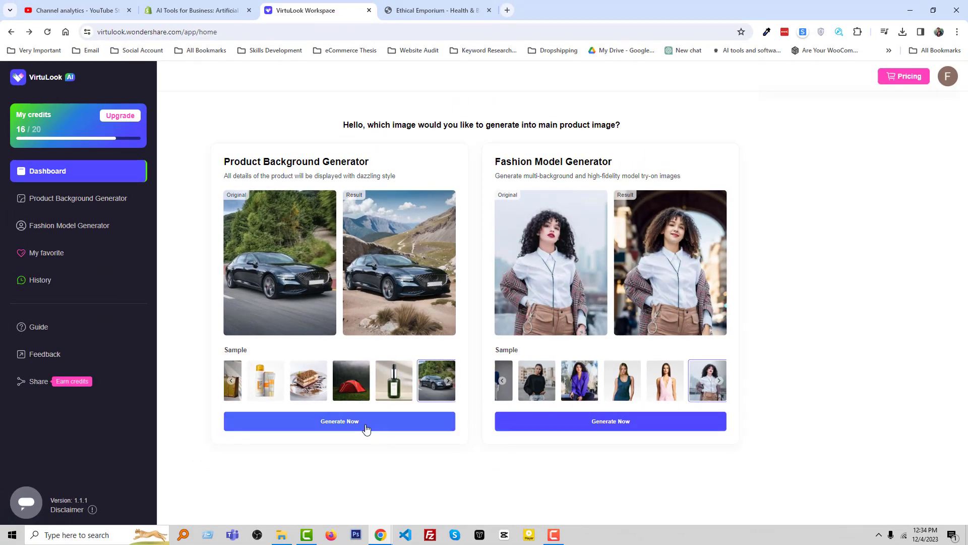
{"action": "left_click", "coordinate": [308, 380]}
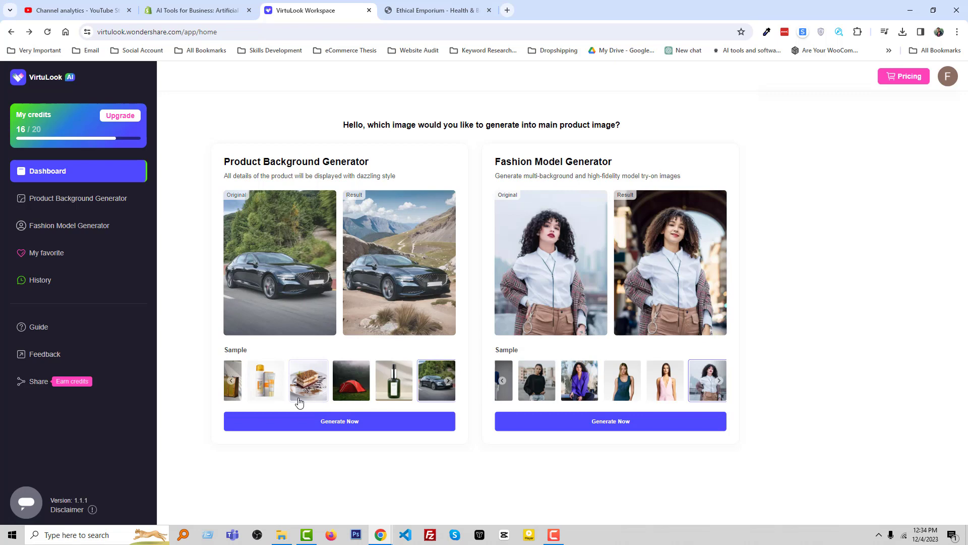
{"action": "left_click", "coordinate": [352, 421]}
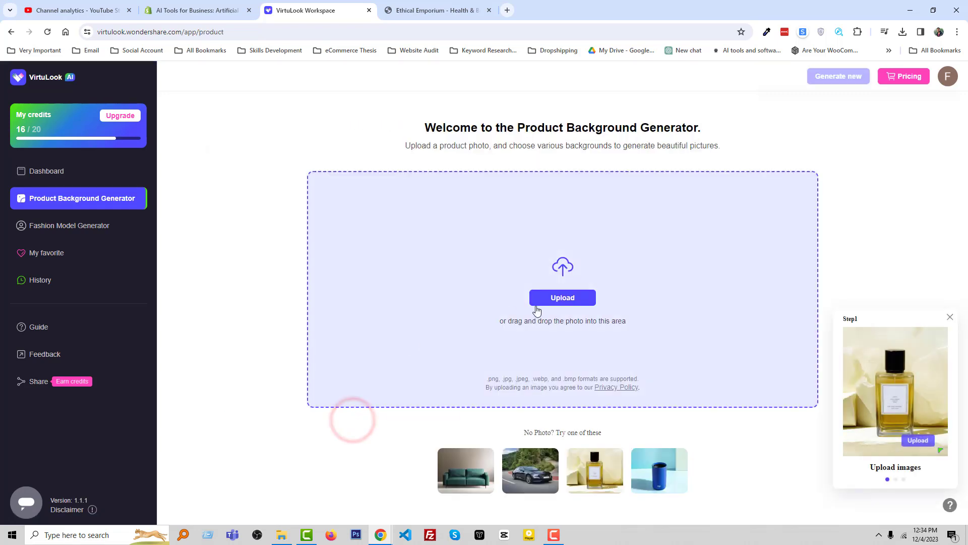